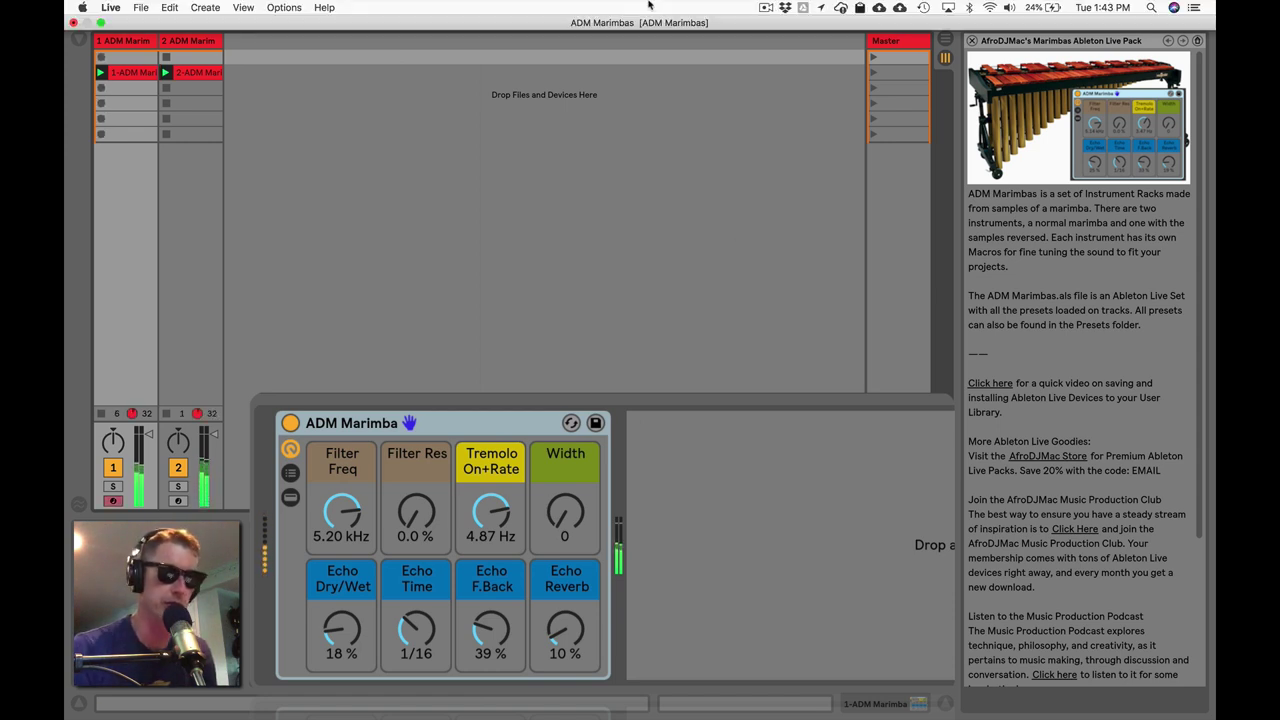
Step: Select track 2 to show the ADM Marimba Reversed rack and its macros
key(Right)
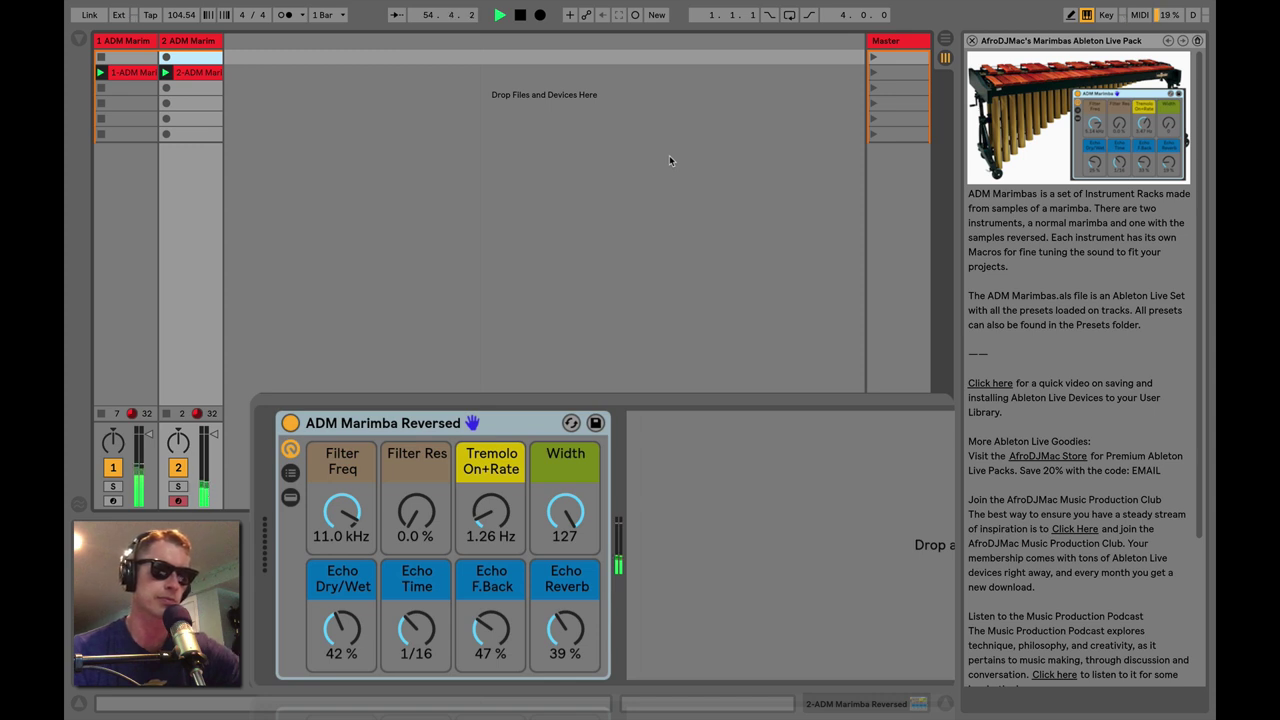
Step: Select track 1's ADM Marimba rack and stop playback
click(140, 42)
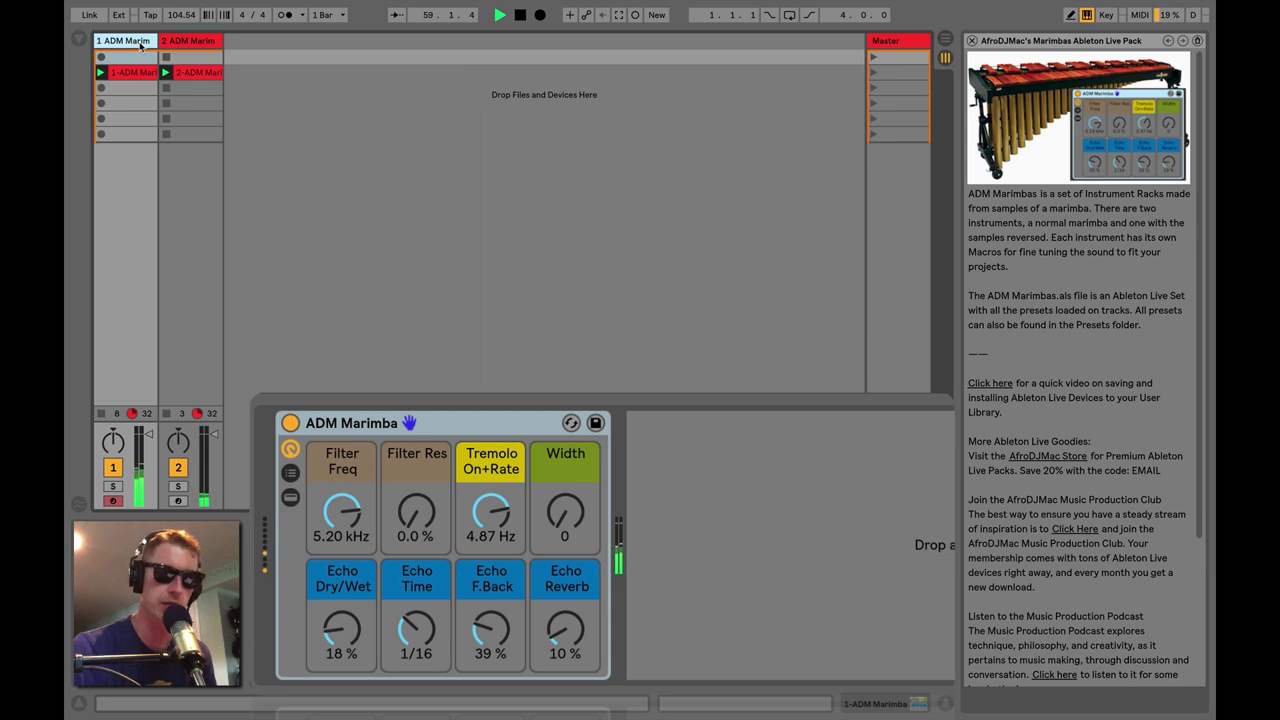
key(space)
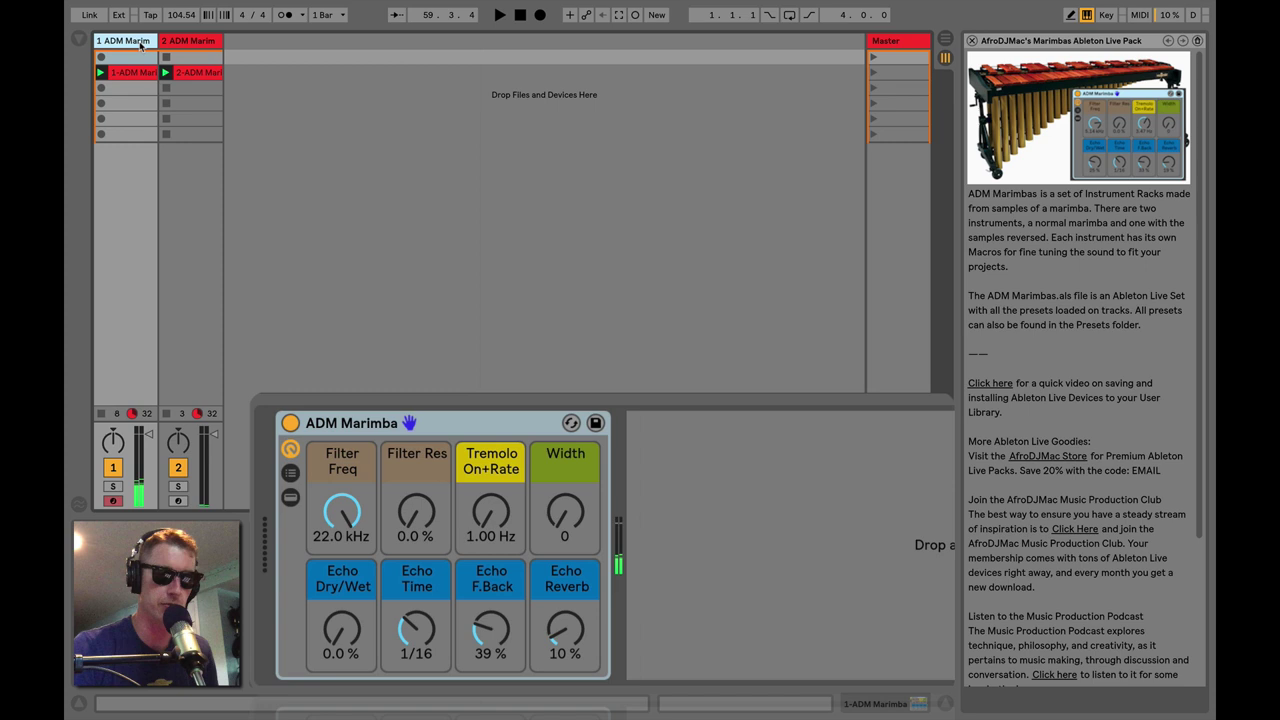
Step: Show the rack's inner devices and sweep the Marimba Attack macro, leaving it at 1.11 ms
click(291, 498)
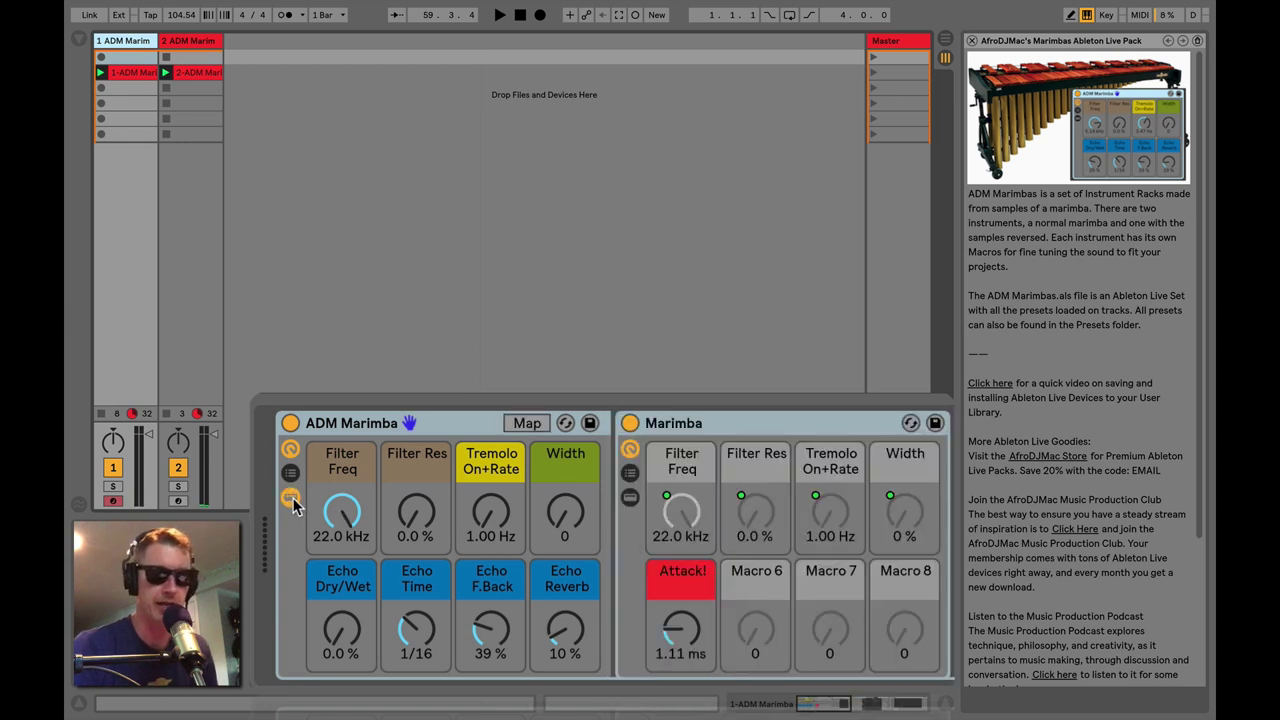
mouse_move(681, 628)
mouse_down()
mouse_move(681, 600)
mouse_move(707, 662)
mouse_up()
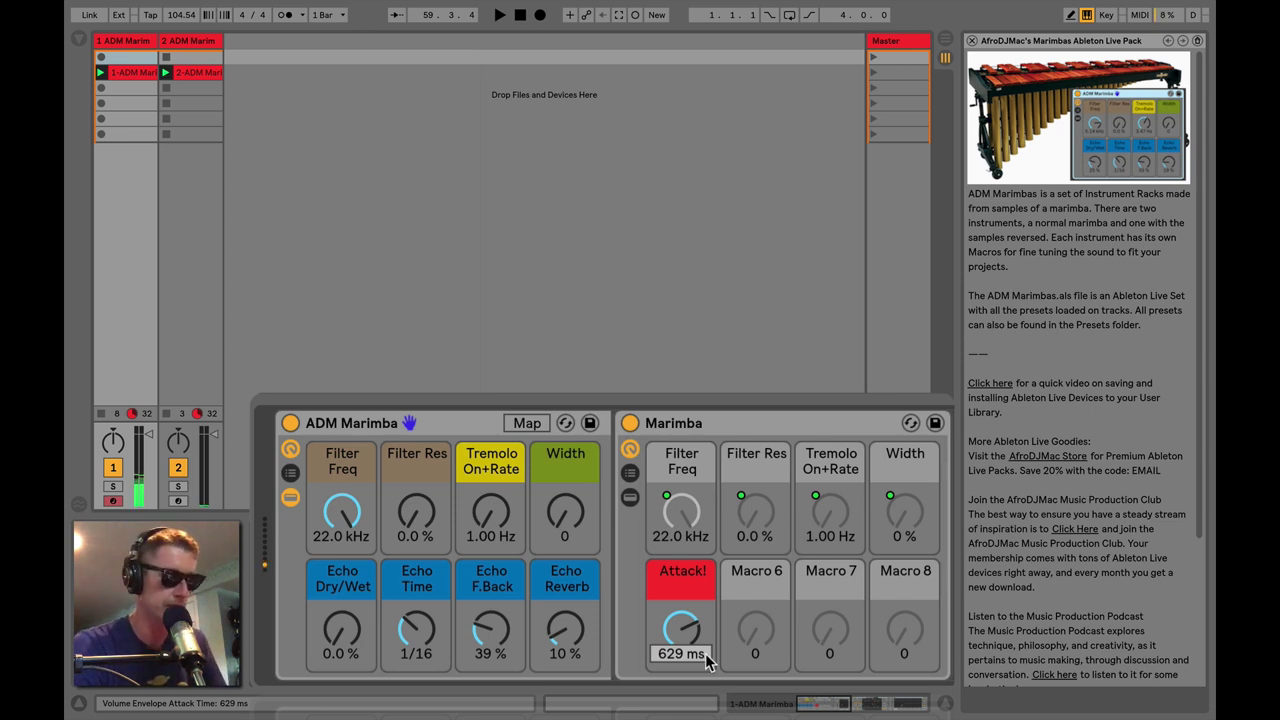
drag(707, 662, 693, 648)
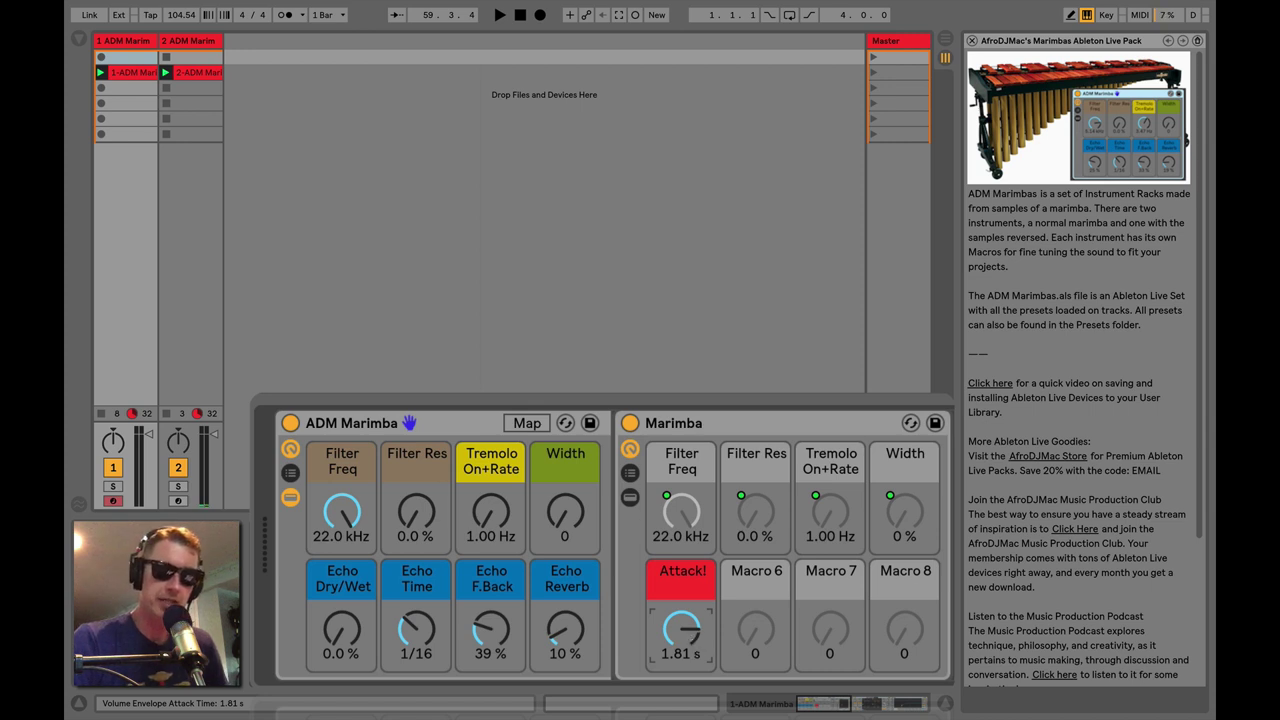
drag(690, 648, 690, 710)
drag(690, 648, 690, 635)
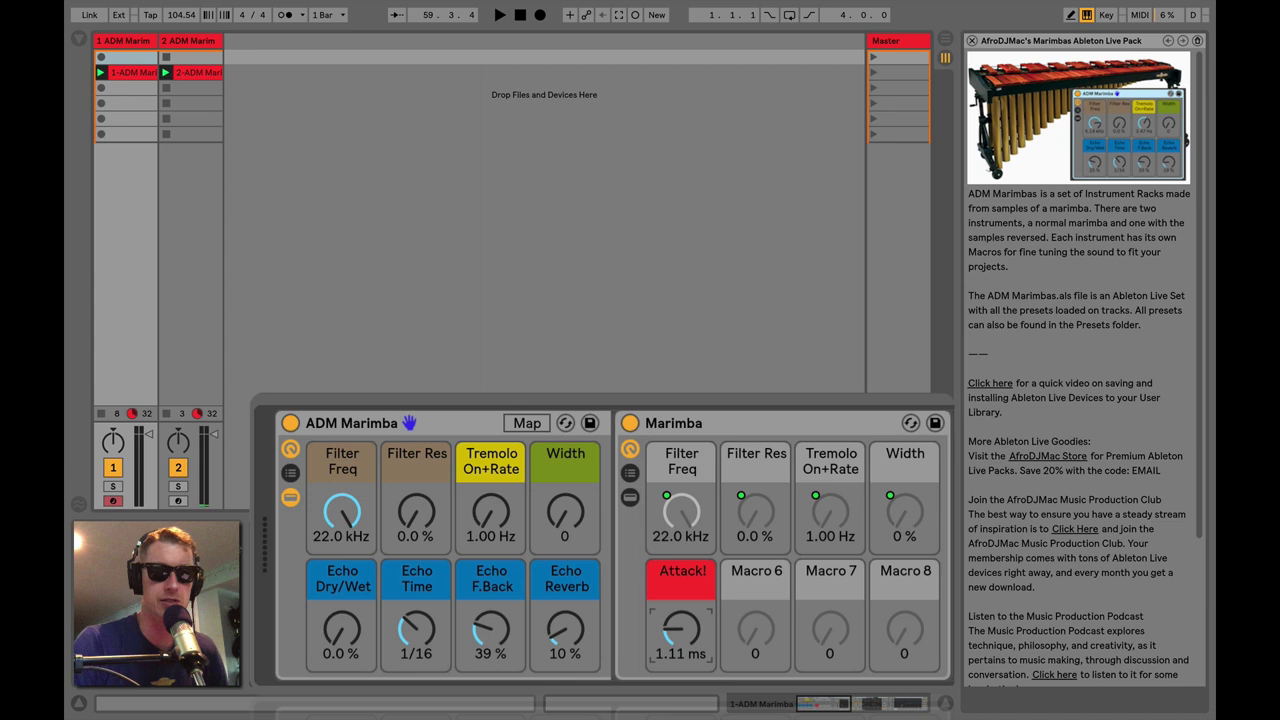
Step: Collapse the ADM Marimba rack's inner devices and resume playback
click(290, 498)
key(space)
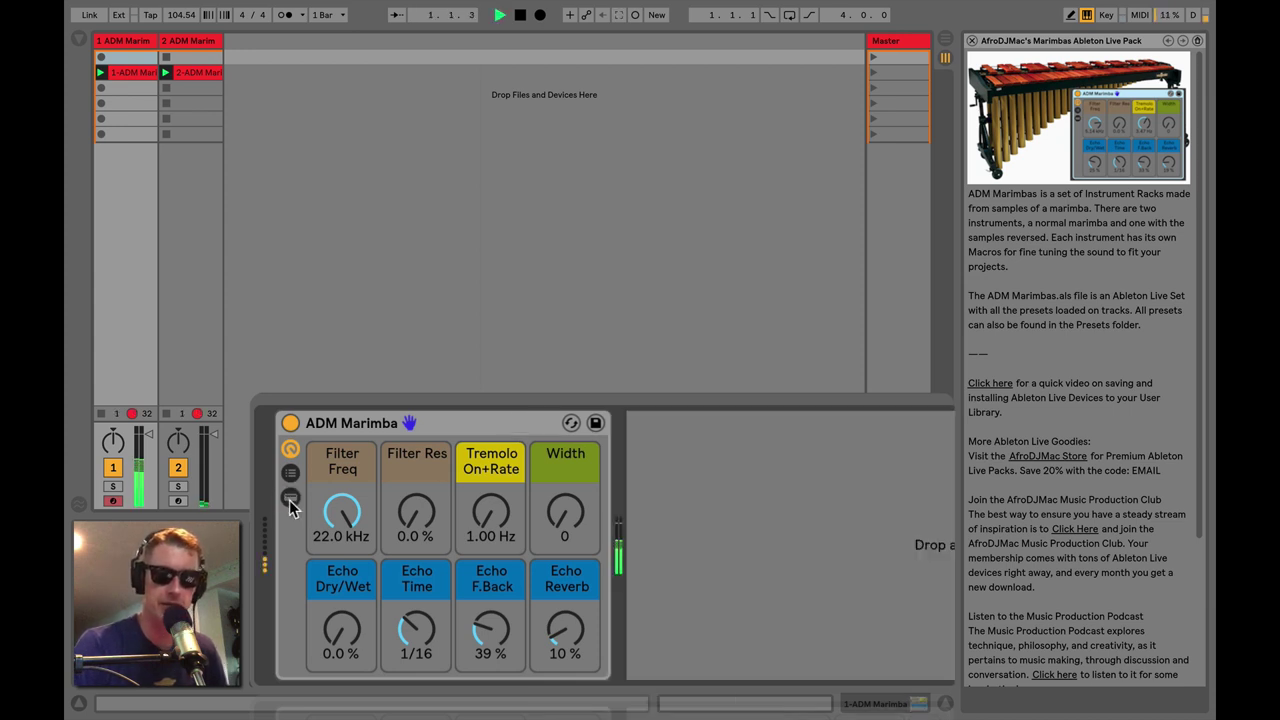